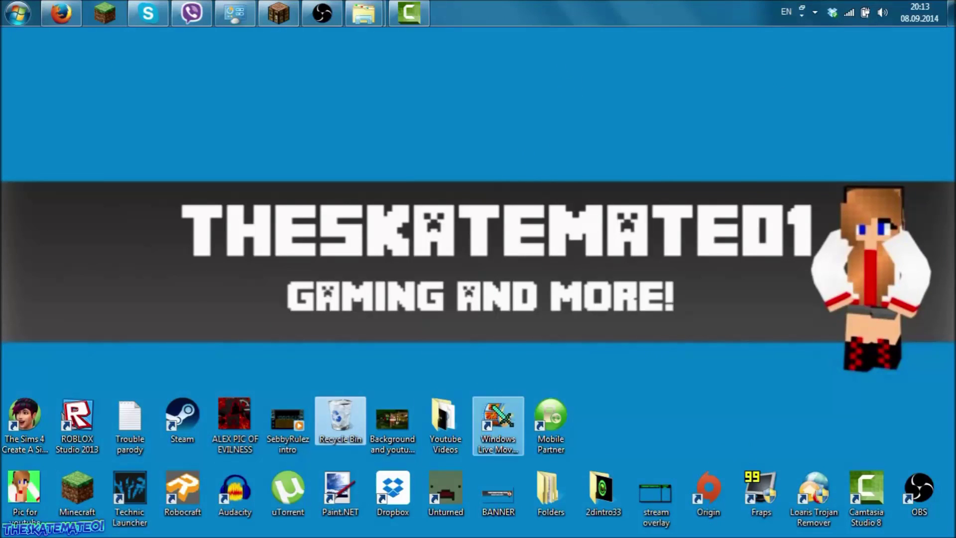
- Launch Windows Live Movie Maker from the desktop shortcut with a blank My Movie project
{"action": "left_click", "coordinate": [498, 424]}
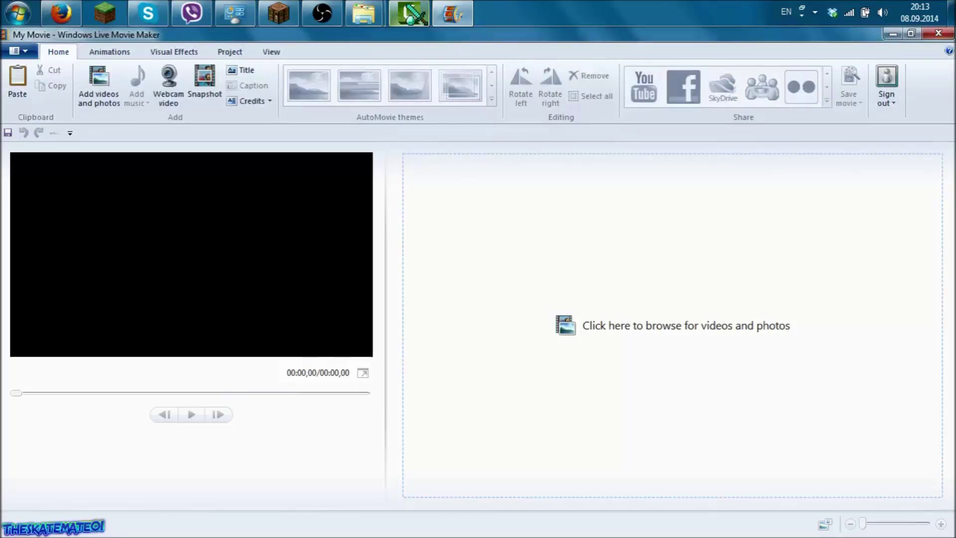
- Dismiss Camtasia's open-file dialog, return to Movie Maker and start adding videos and photos
{"action": "left_click", "coordinate": [409, 13]}
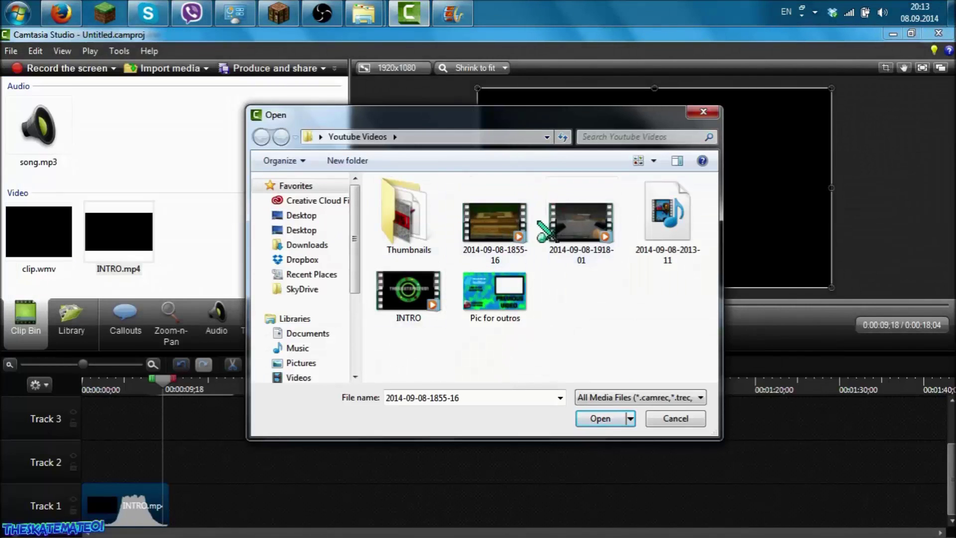
{"action": "left_click", "coordinate": [703, 112]}
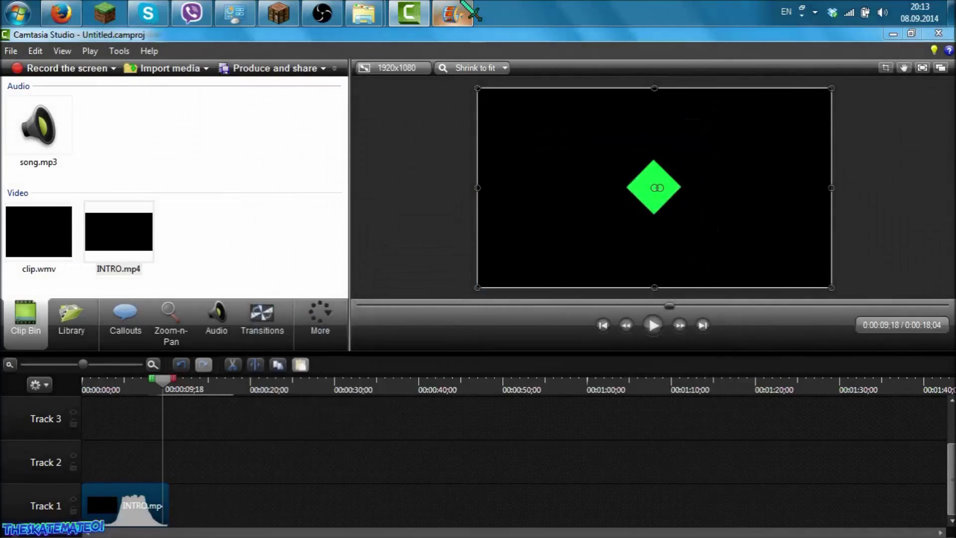
{"action": "key", "text": "alt+Tab"}
{"action": "left_click", "coordinate": [530, 243]}
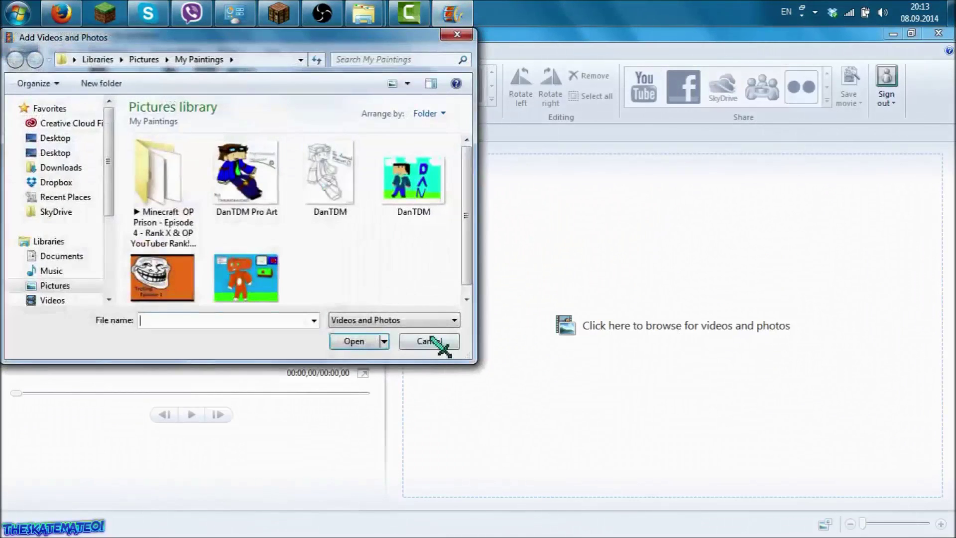
{"action": "left_click", "coordinate": [429, 342]}
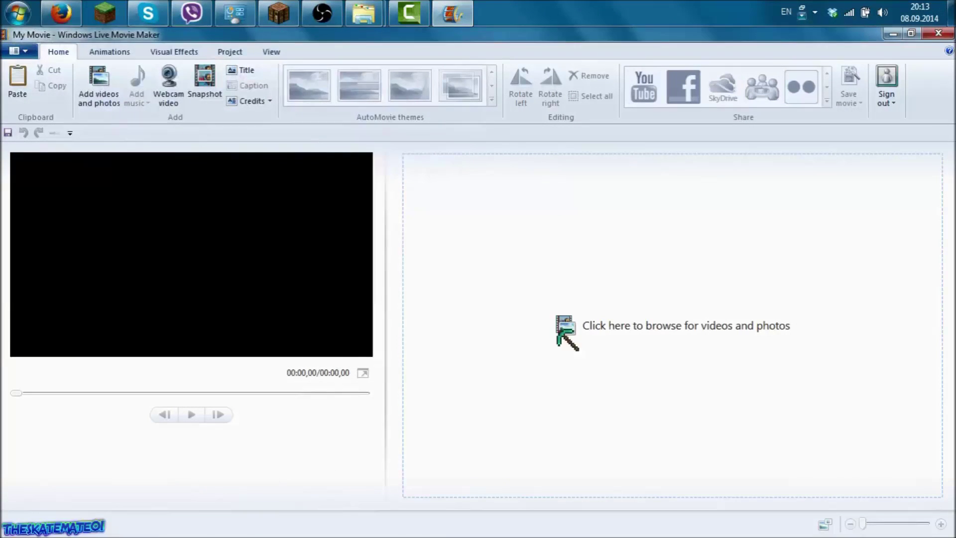
{"action": "left_click", "coordinate": [576, 363]}
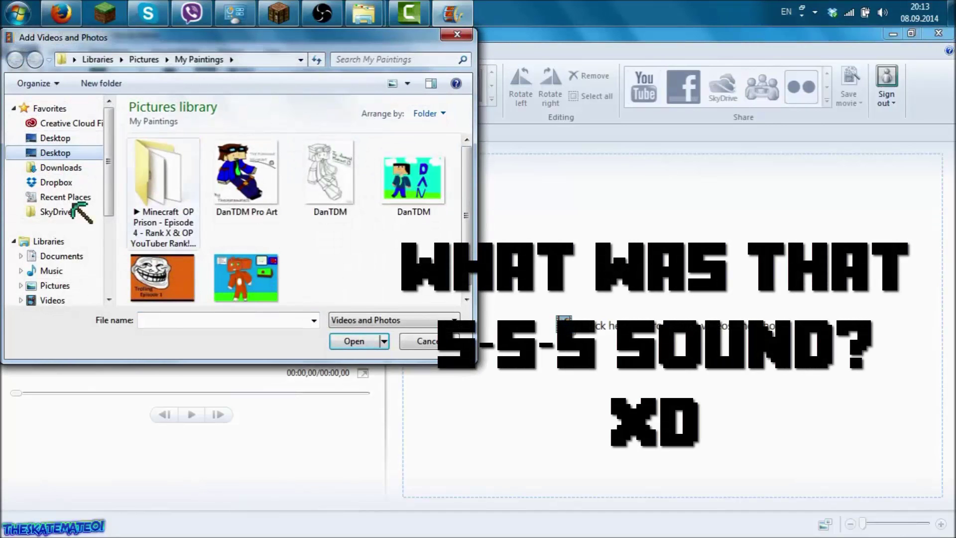
{"action": "left_click", "coordinate": [55, 152]}
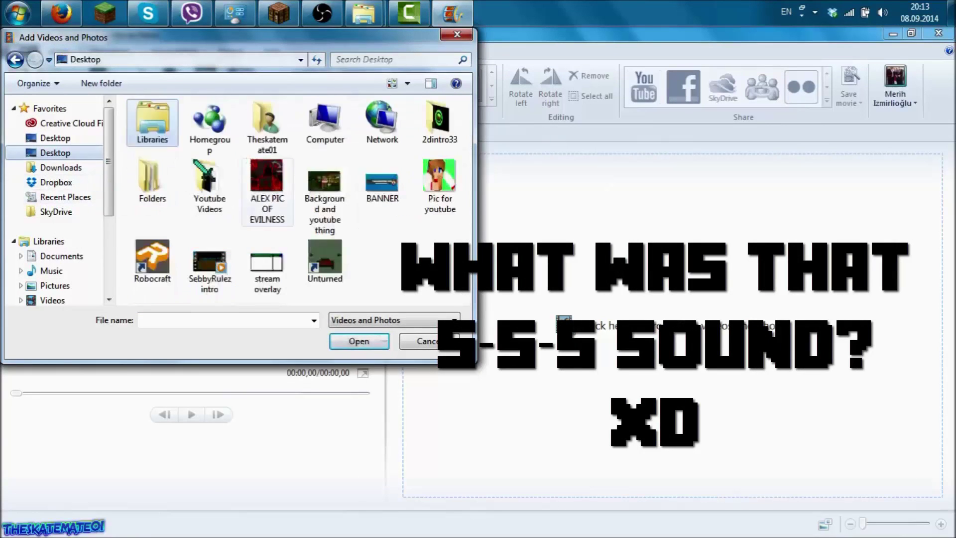
{"action": "double_click", "coordinate": [228, 186]}
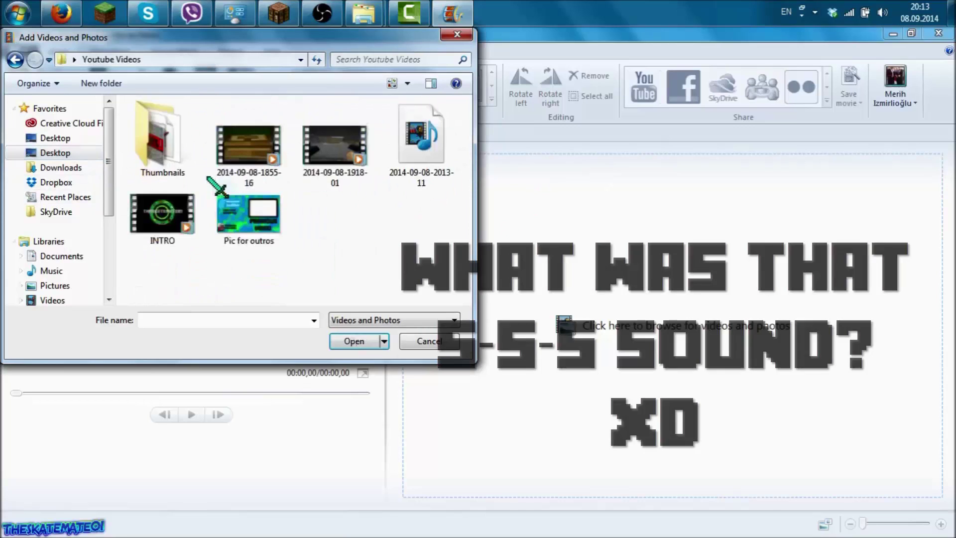
{"action": "left_click", "coordinate": [286, 156]}
{"action": "double_click", "coordinate": [285, 156]}
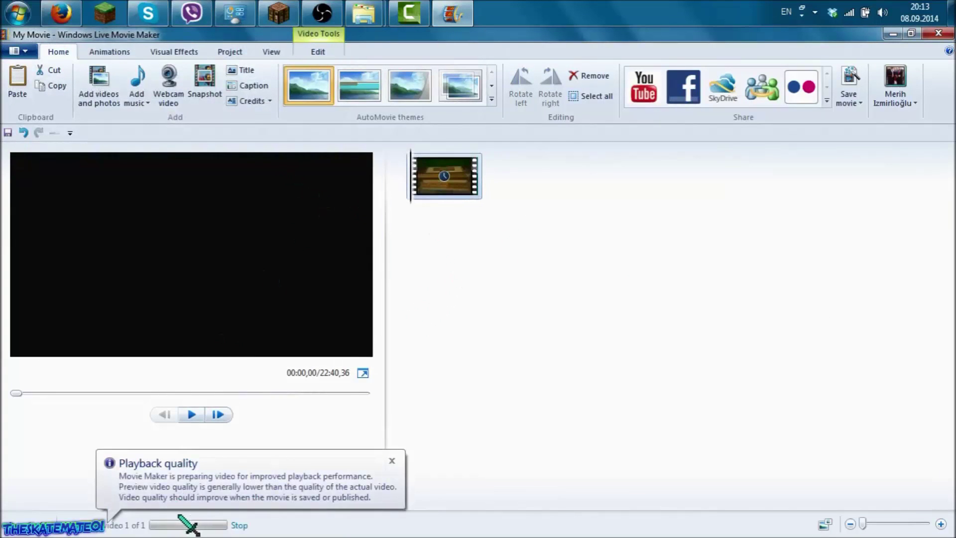
- Dismiss the Playback quality balloon and bring Camtasia Studio to the front
{"action": "left_click", "coordinate": [392, 461]}
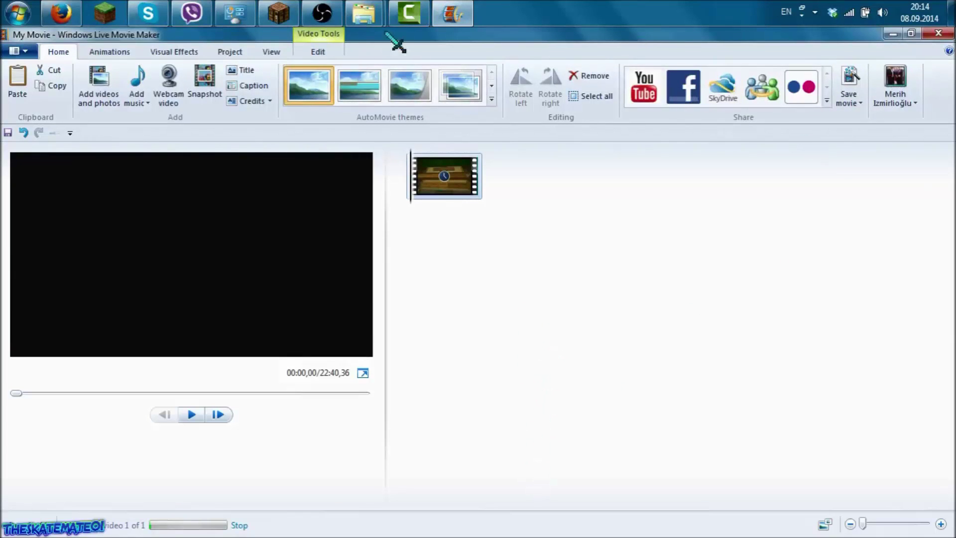
{"action": "left_click", "coordinate": [407, 13]}
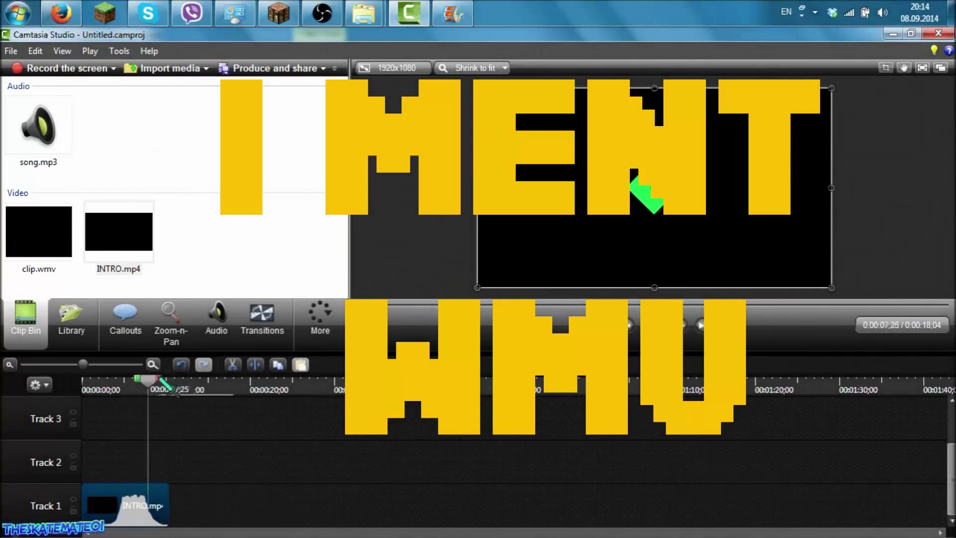
- Rewind the timeline to 0 and play through the intro preview, then pause it
{"action": "left_click_drag", "start_coordinate": [172, 380], "coordinate": [85, 380]}
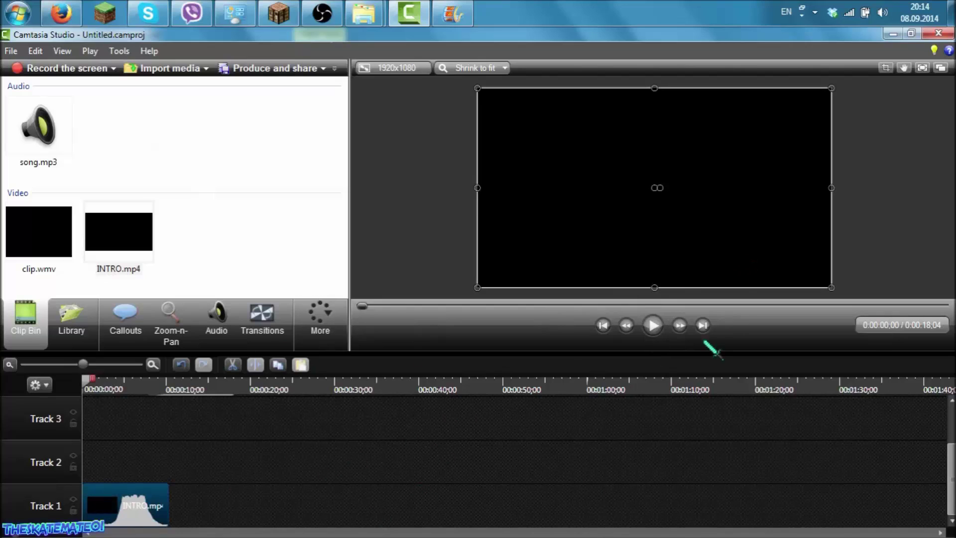
{"action": "left_click", "coordinate": [653, 325]}
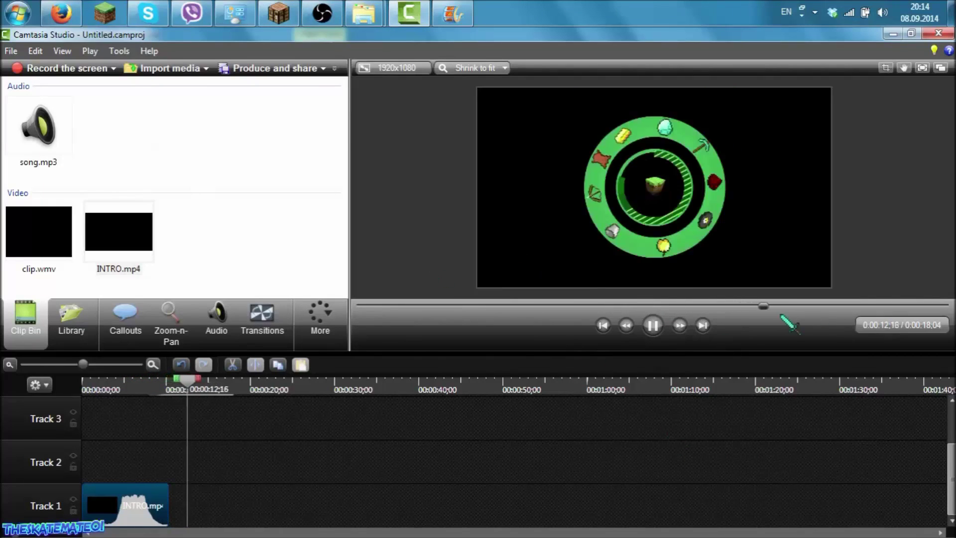
{"action": "left_click", "coordinate": [652, 324]}
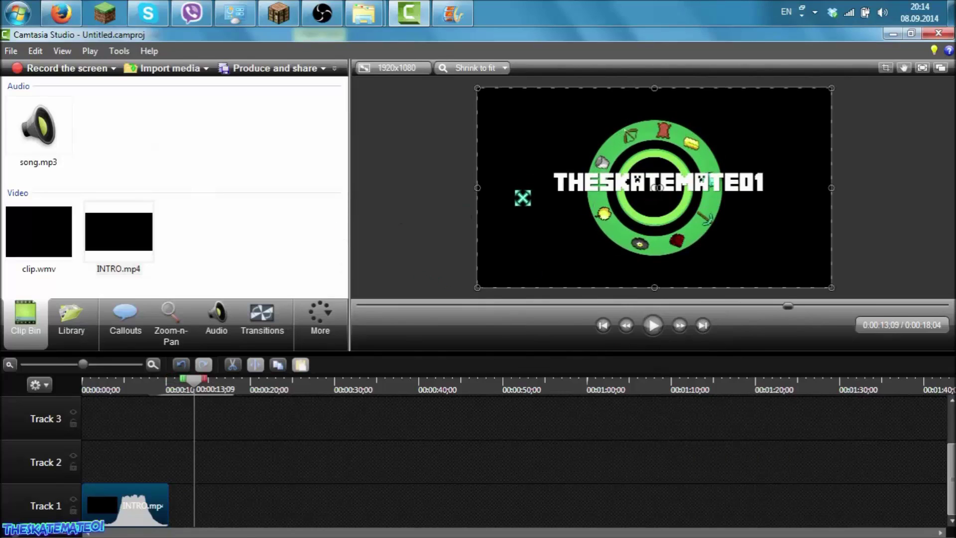
{"action": "left_click_drag", "start_coordinate": [203, 379], "coordinate": [196, 381]}
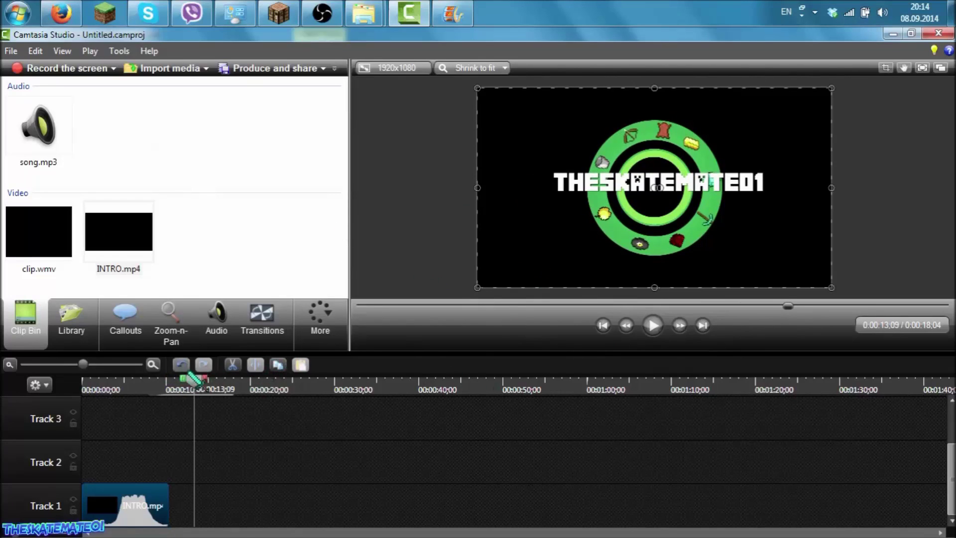
- Move the INTRO.mp4 clip to Track 4 and delete it from the timeline
{"action": "left_click_drag", "start_coordinate": [127, 506], "coordinate": [179, 448]}
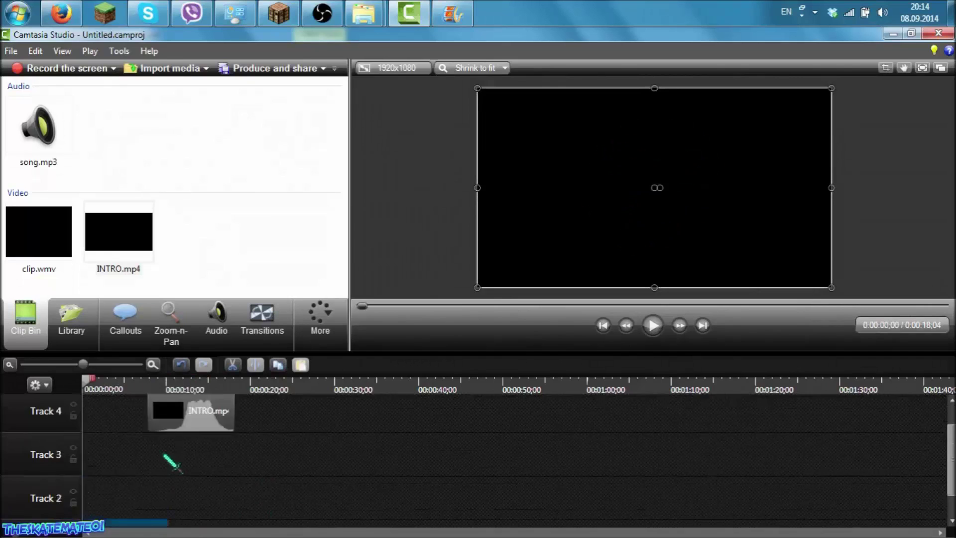
{"action": "right_click", "coordinate": [190, 444]}
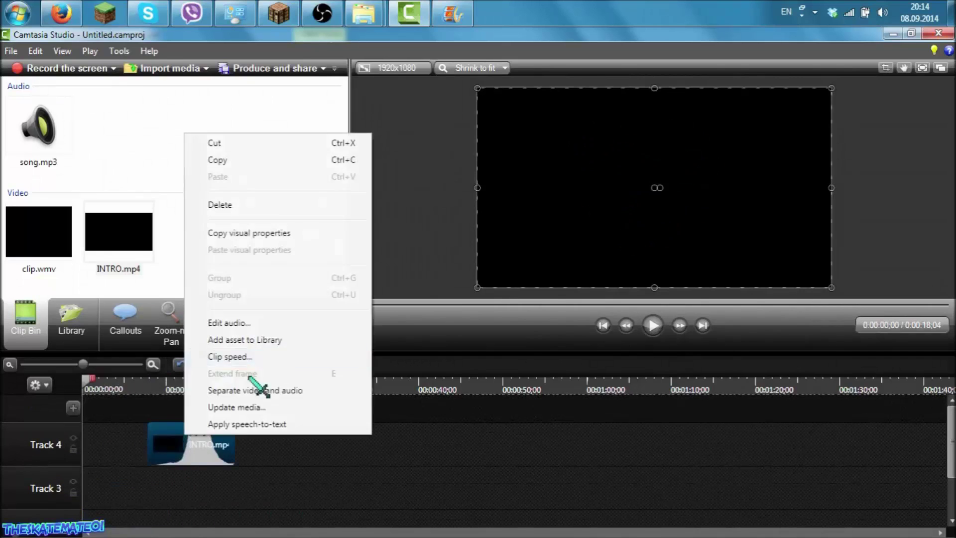
{"action": "left_click", "coordinate": [224, 206]}
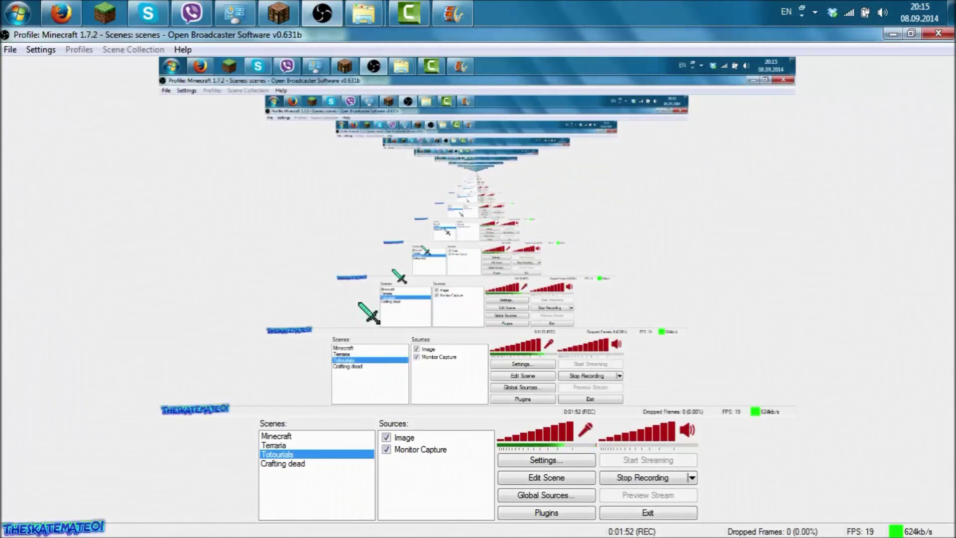
- Minimize OBS to the desktop and bring Windows Live Movie Maker back up
{"action": "left_click", "coordinate": [951, 13]}
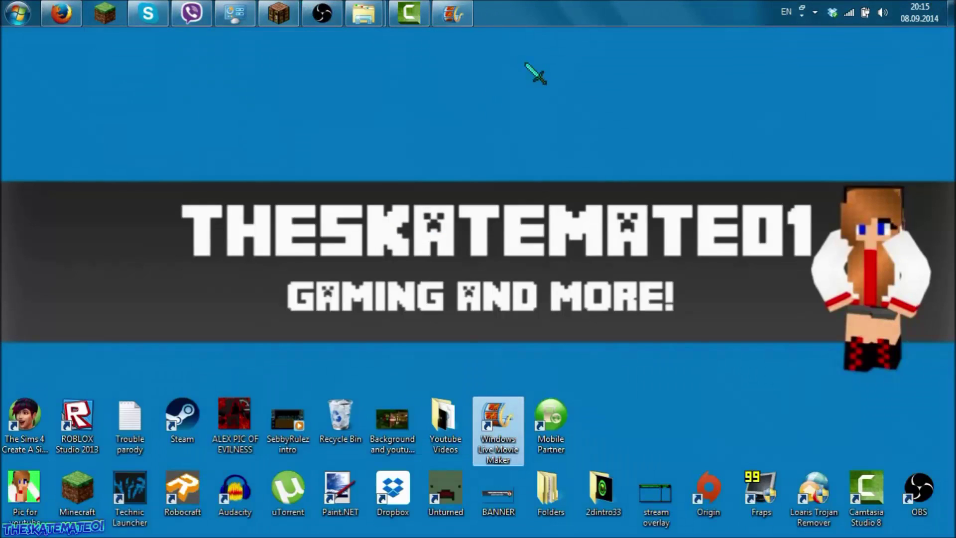
{"action": "left_click", "coordinate": [453, 13]}
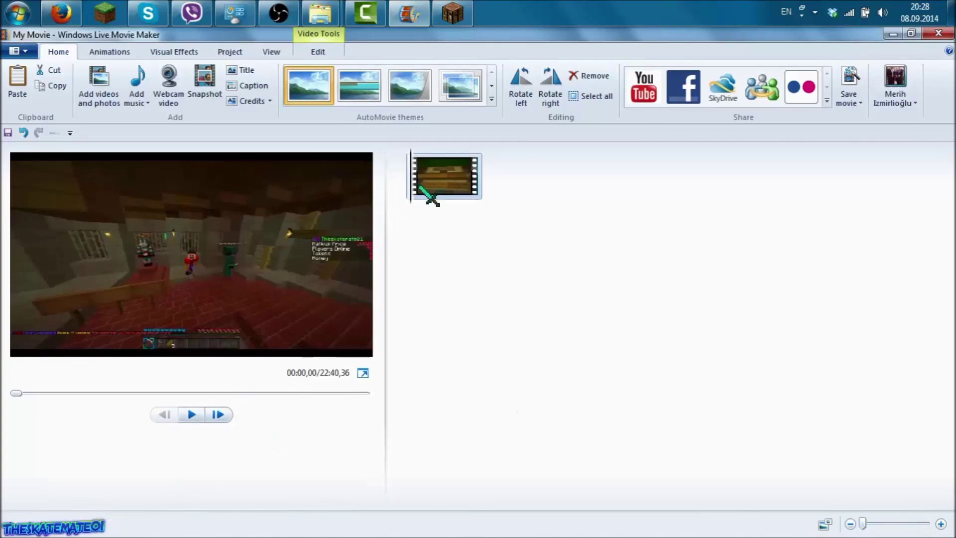
{"action": "left_click_drag", "start_coordinate": [412, 183], "coordinate": [479, 187]}
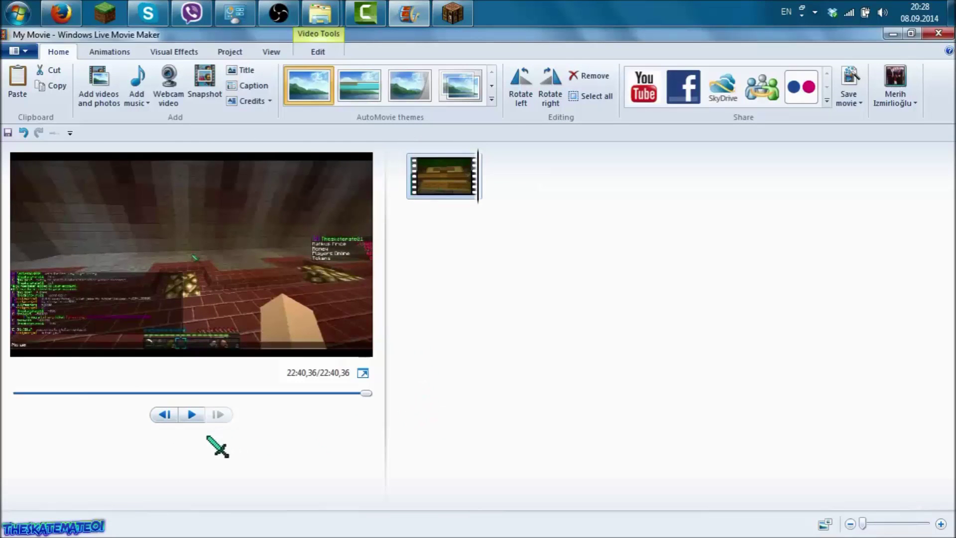
{"action": "left_click", "coordinate": [192, 415]}
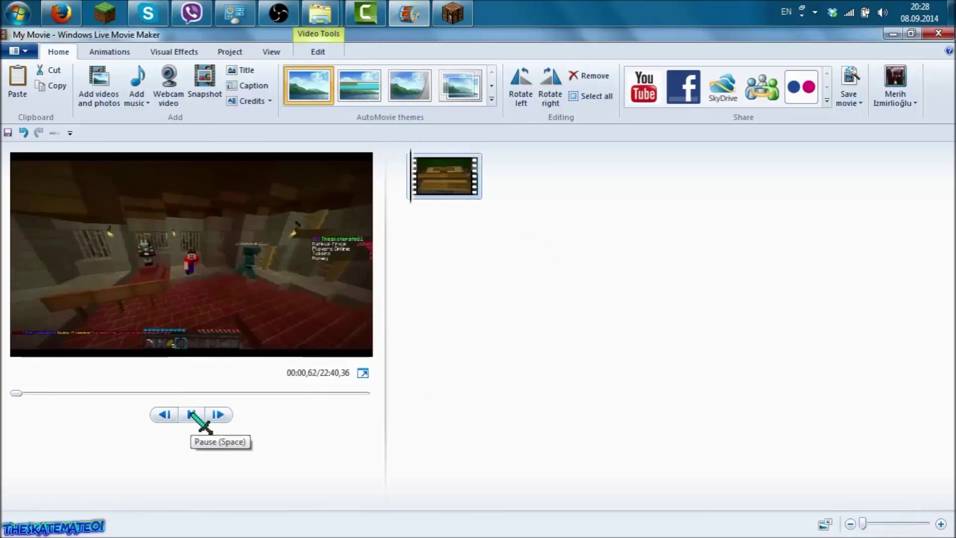
{"action": "left_click", "coordinate": [445, 183]}
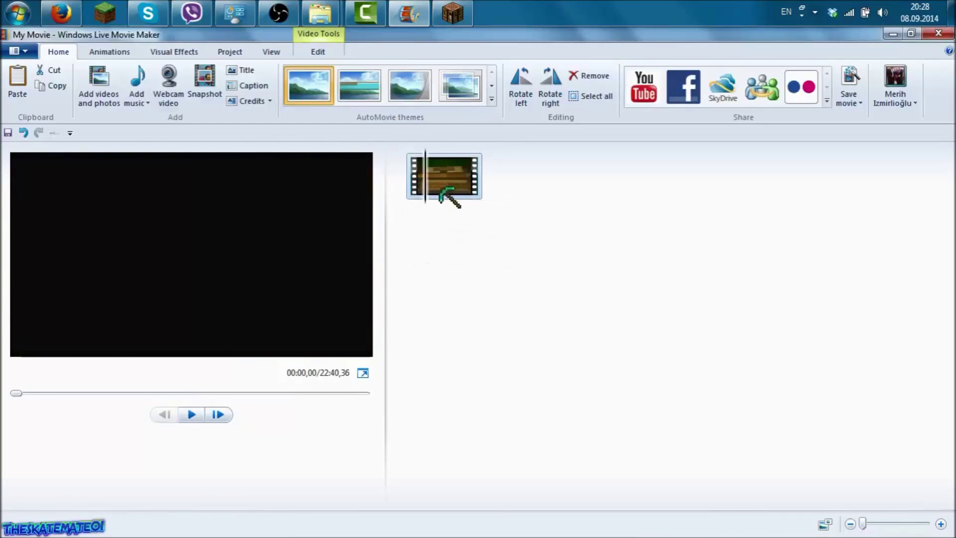
{"action": "left_click_drag", "start_coordinate": [416, 180], "coordinate": [464, 179]}
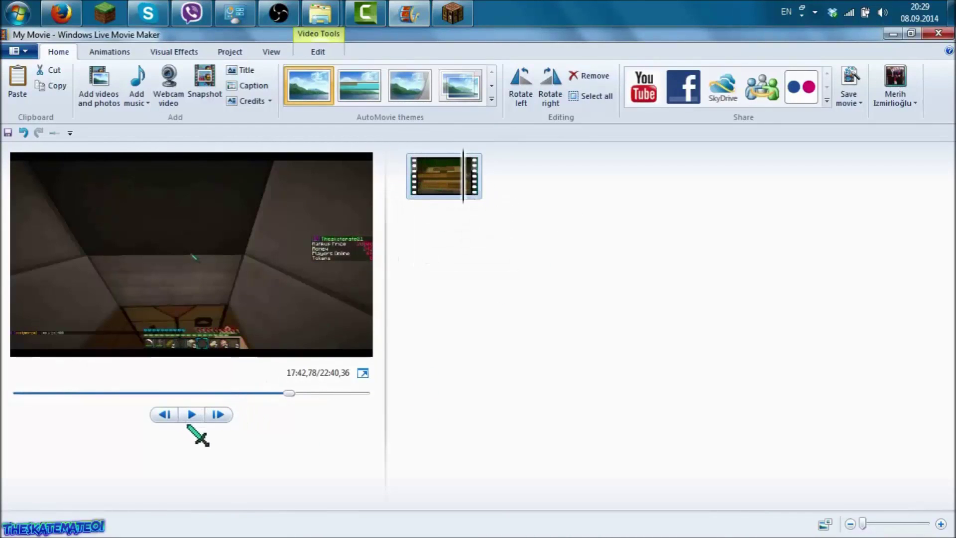
{"action": "left_click", "coordinate": [191, 415]}
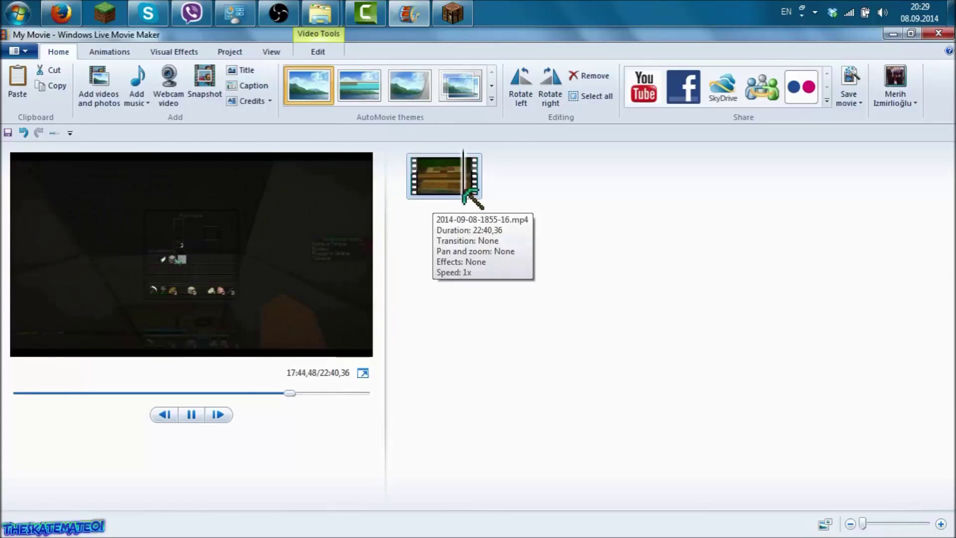
{"action": "left_click_drag", "start_coordinate": [463, 187], "coordinate": [469, 188]}
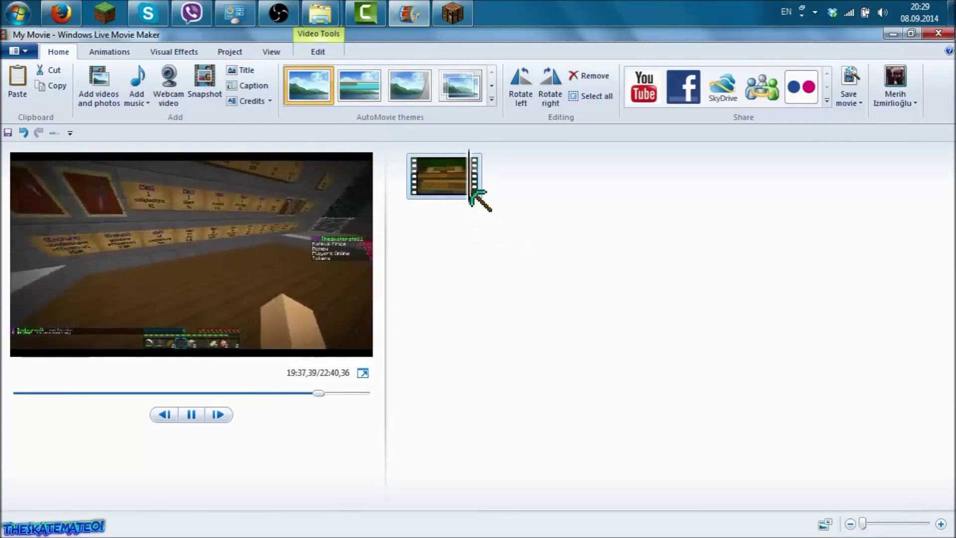
{"action": "left_click_drag", "start_coordinate": [470, 187], "coordinate": [477, 187]}
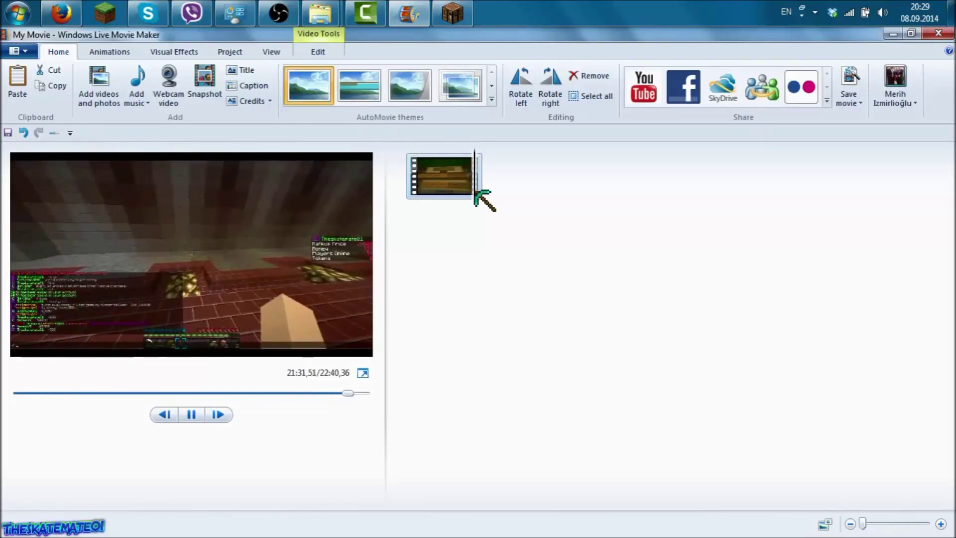
{"action": "left_click_drag", "start_coordinate": [476, 186], "coordinate": [475, 187]}
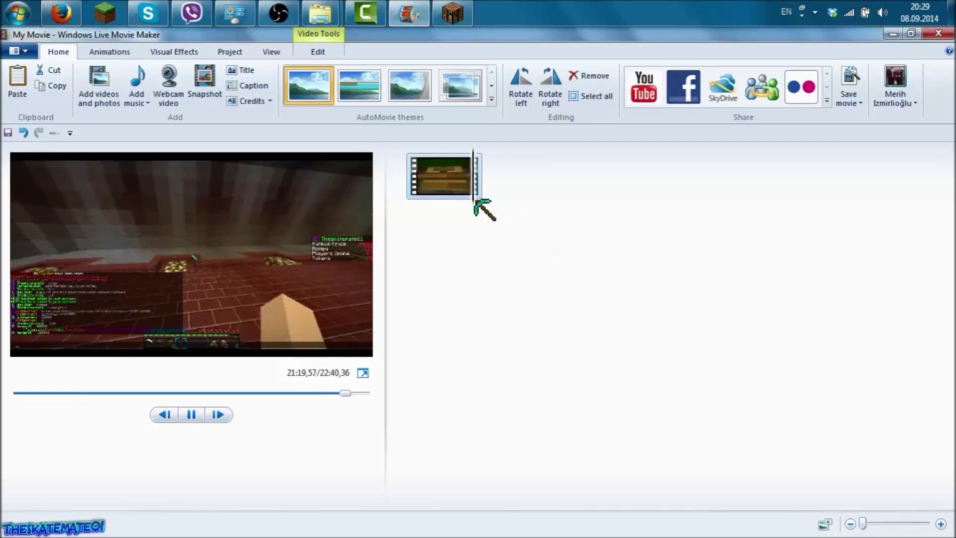
{"action": "left_click_drag", "start_coordinate": [475, 176], "coordinate": [475, 175]}
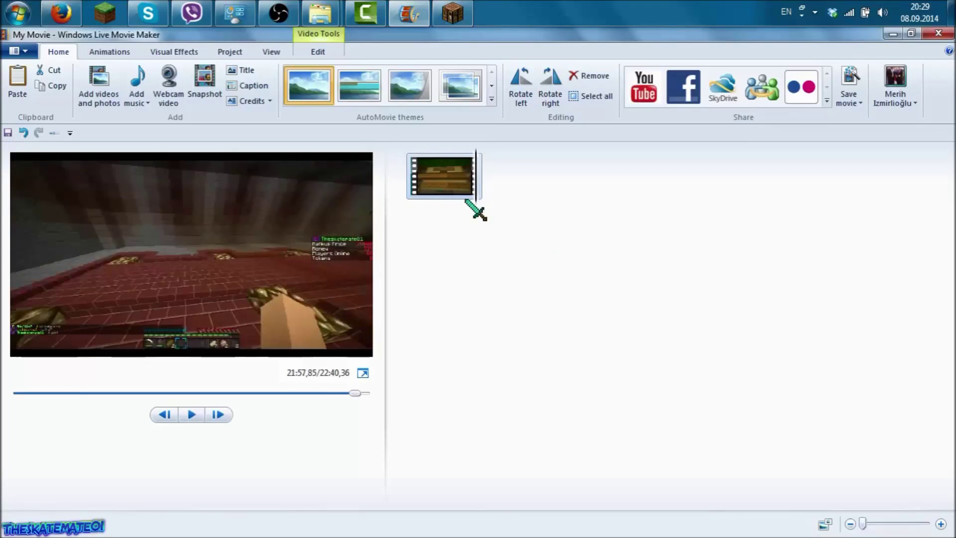
{"action": "left_click", "coordinate": [218, 414]}
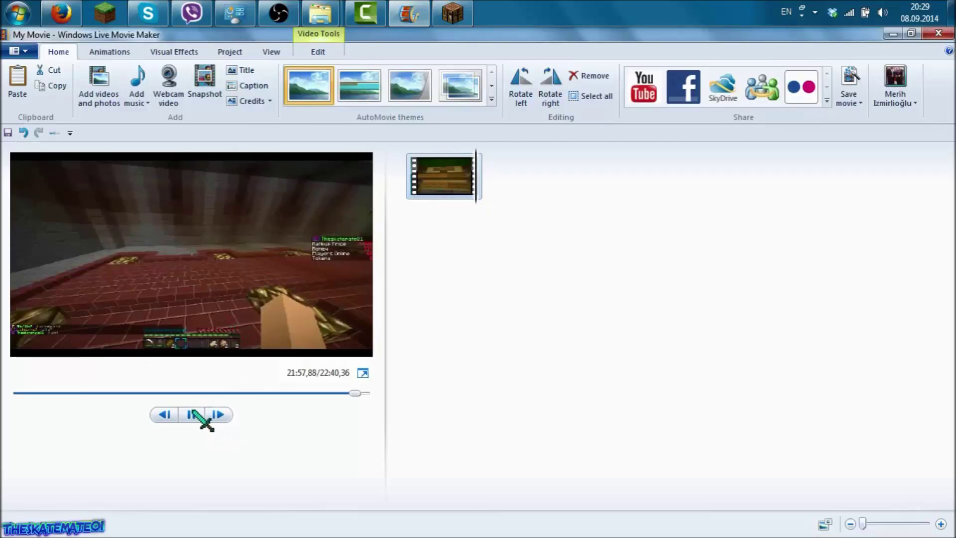
{"action": "left_click", "coordinate": [849, 82]}
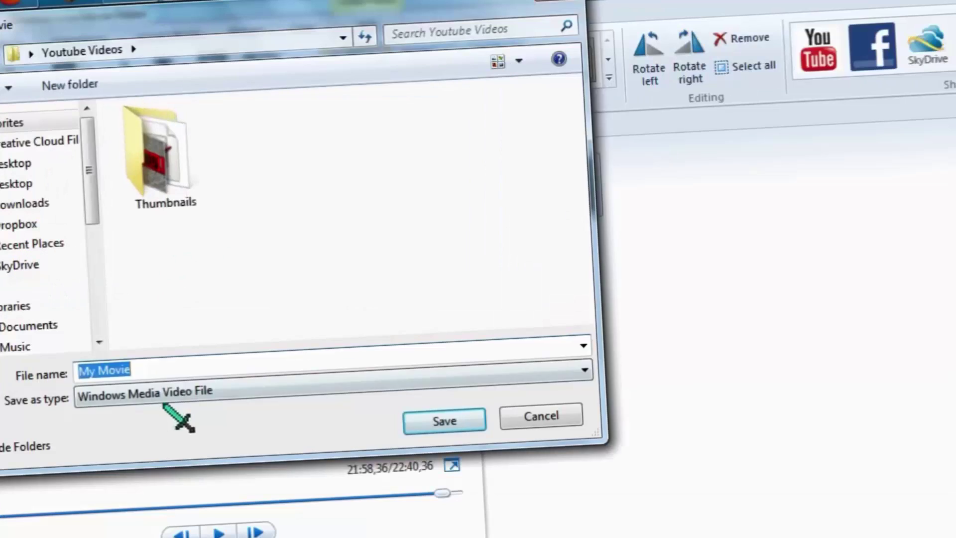
- Save the movie as a Windows Media Video File named Prison ep 1
{"action": "left_click", "coordinate": [185, 309]}
{"action": "left_click", "coordinate": [203, 412]}
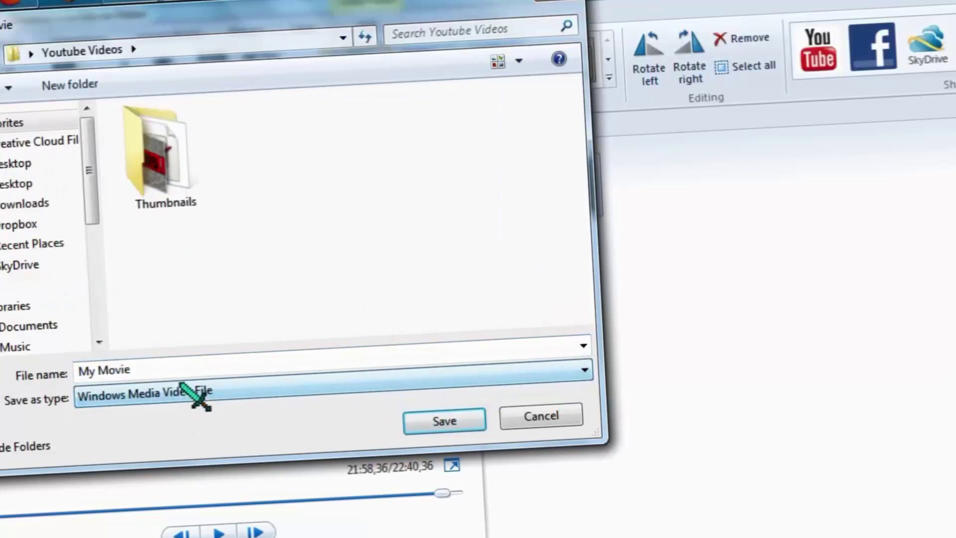
{"action": "left_click", "coordinate": [122, 371]}
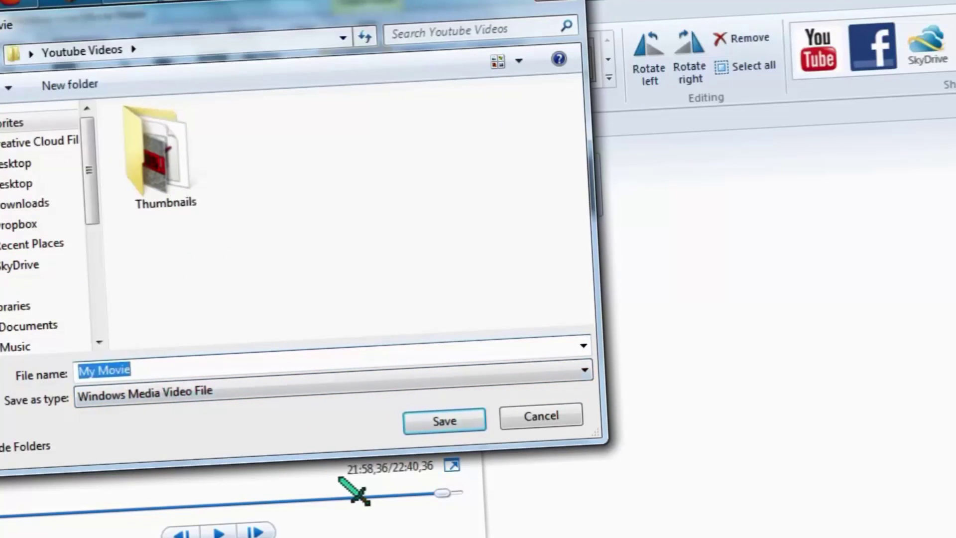
{"action": "key", "text": "BackSpace"}
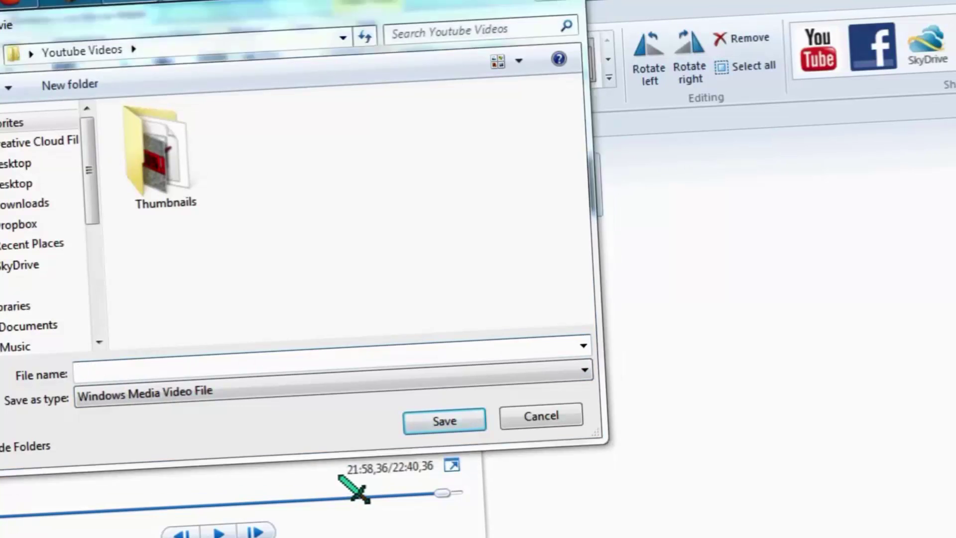
{"action": "type", "text": "Prison"}
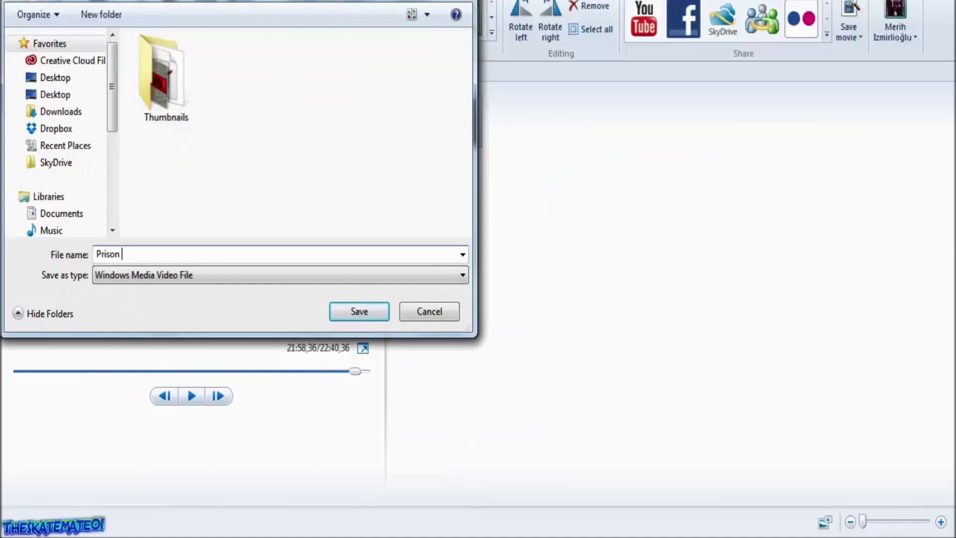
{"action": "type", "text": " ep 1"}
{"action": "key", "text": "Return"}
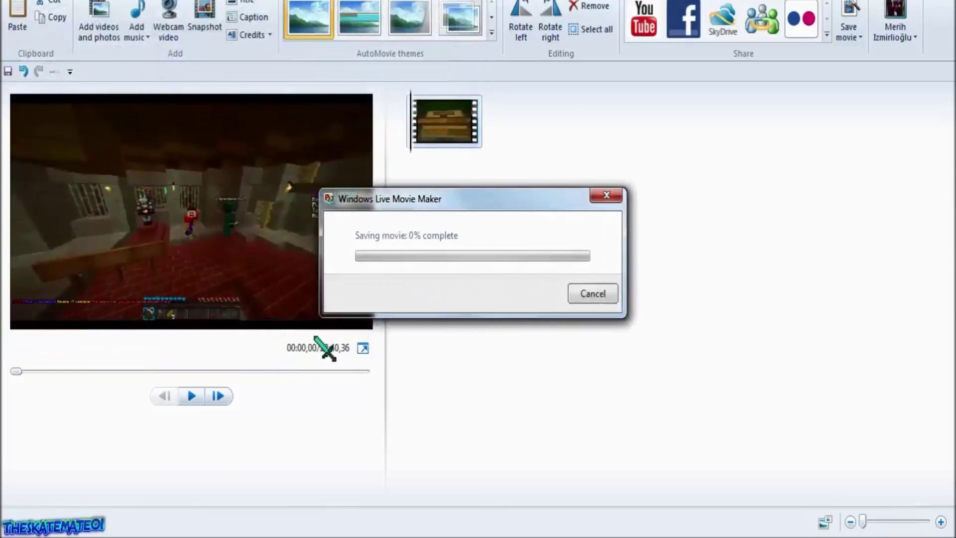